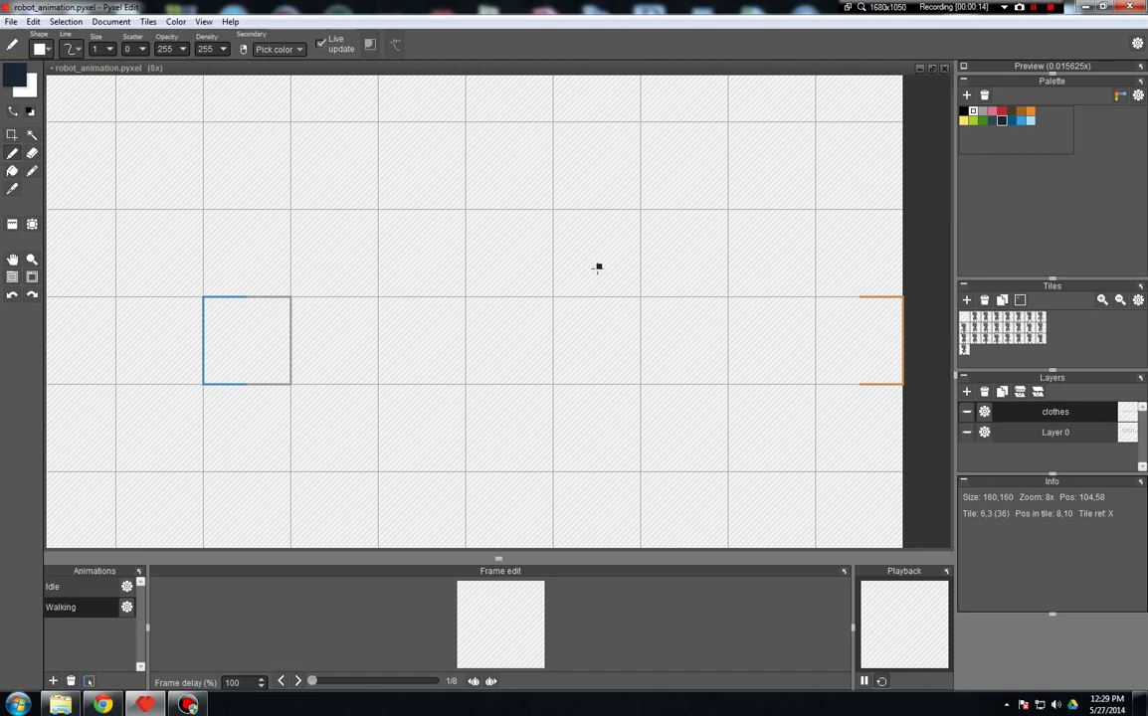
- Show Layer 0's grey robots, view the Idle and Walking animations, and undo a stray pixel
click(965, 434)
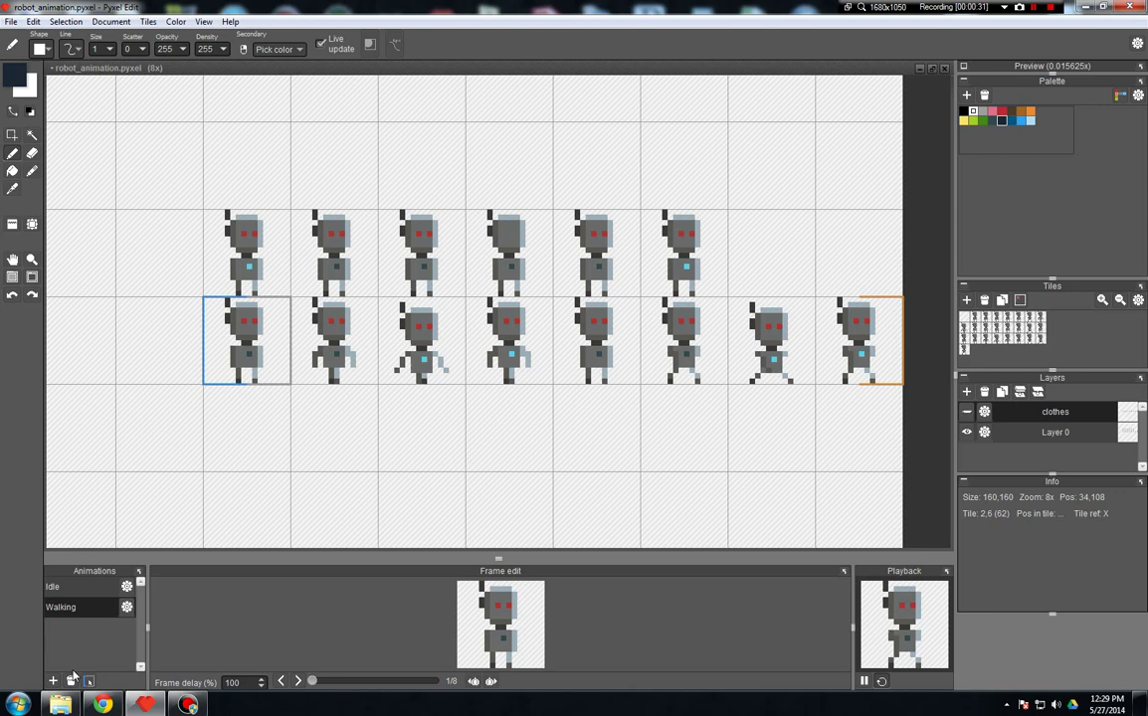
click(61, 589)
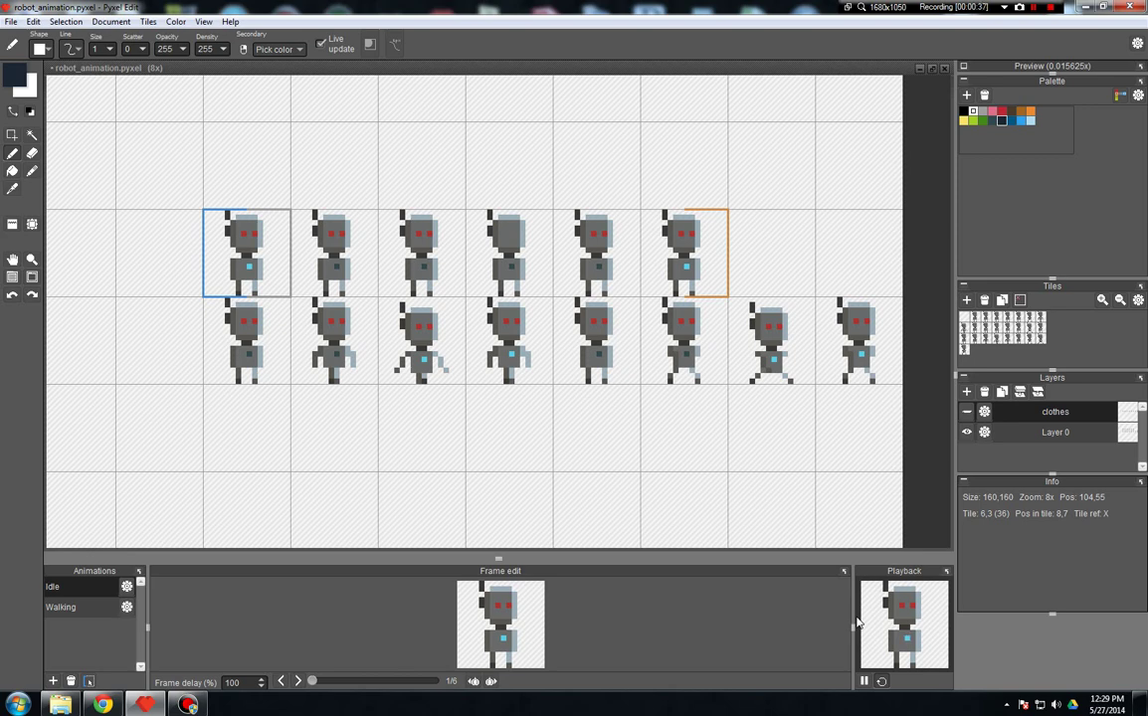
click(69, 607)
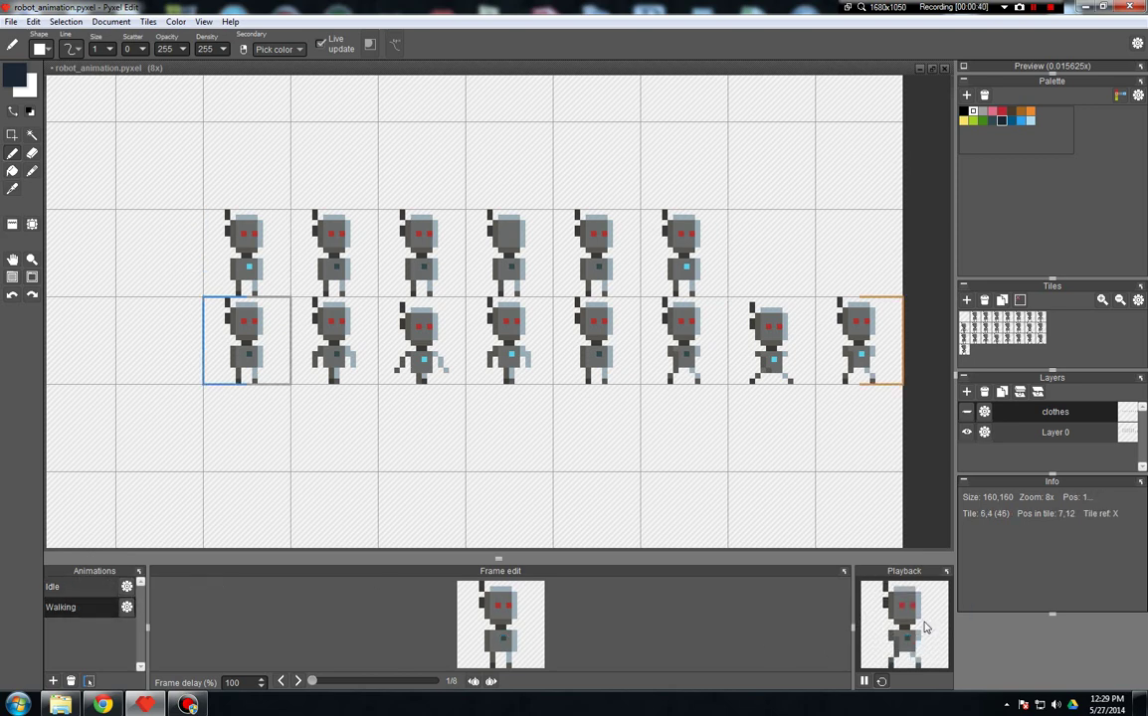
click(719, 327)
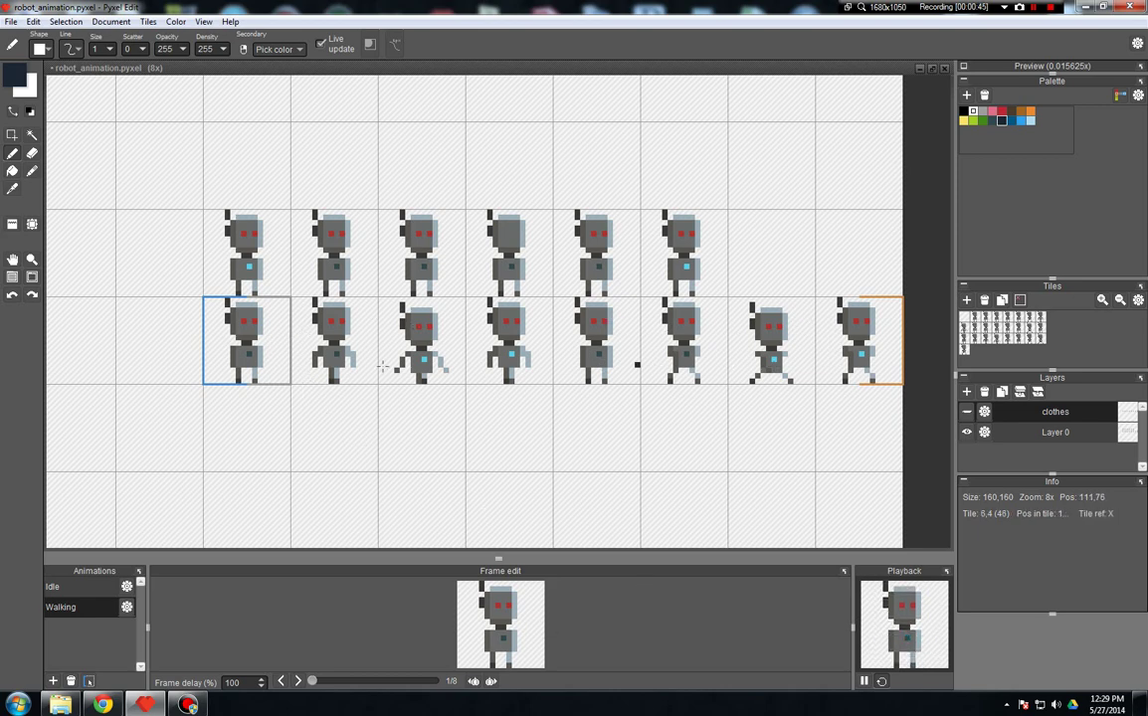
key(ctrl+z)
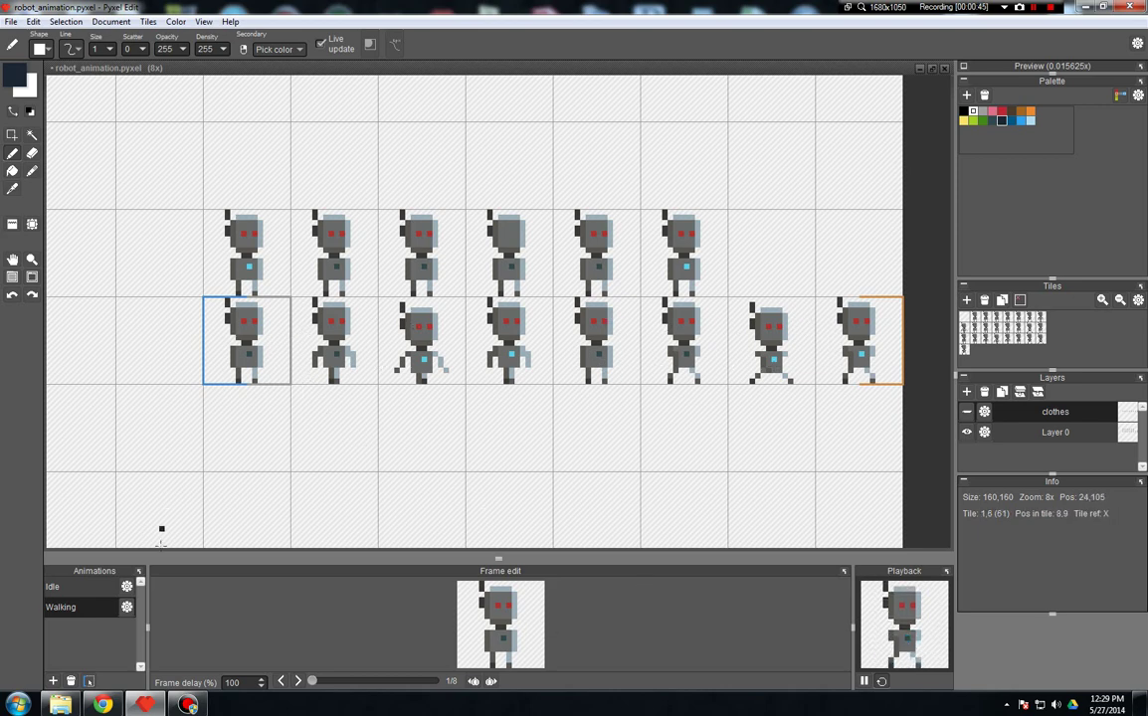
- Hide Layer 0 and turn on the clothes layer so only the dark-blue robots show
click(966, 432)
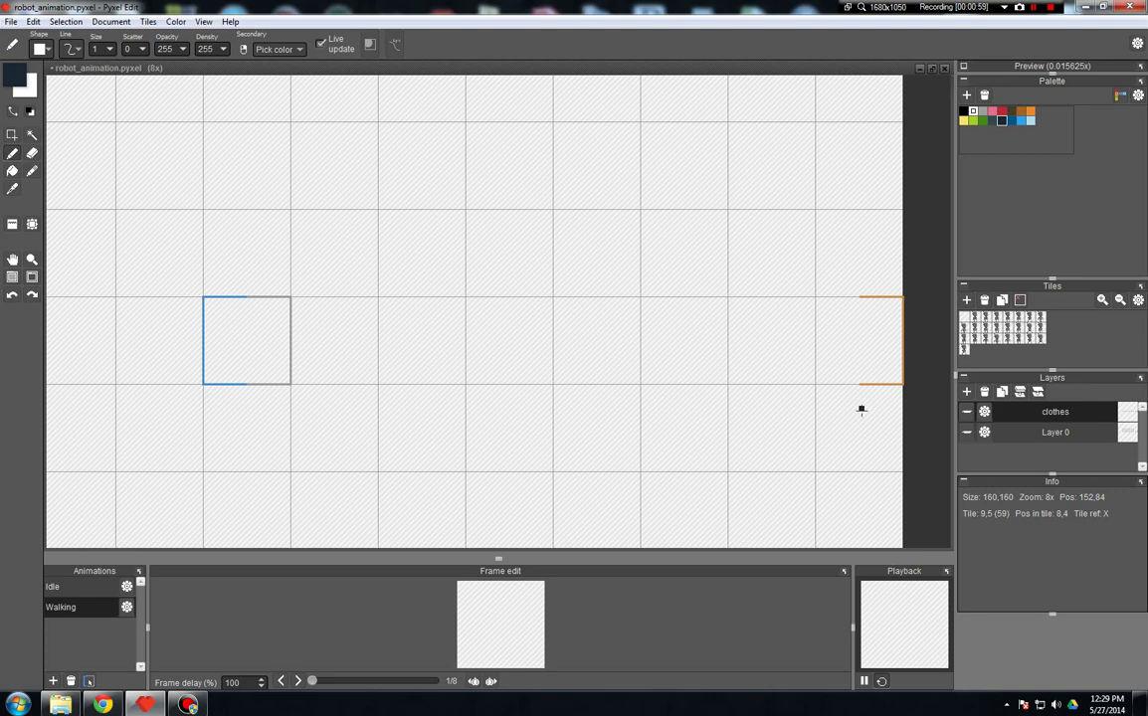
click(967, 436)
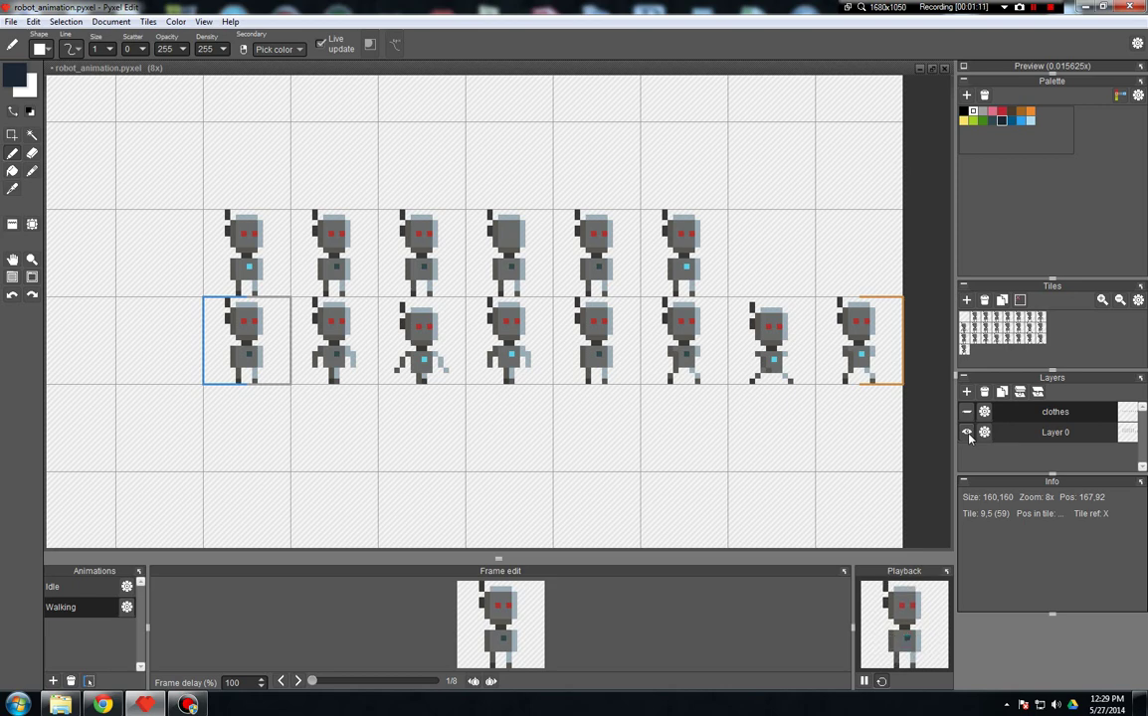
click(967, 434)
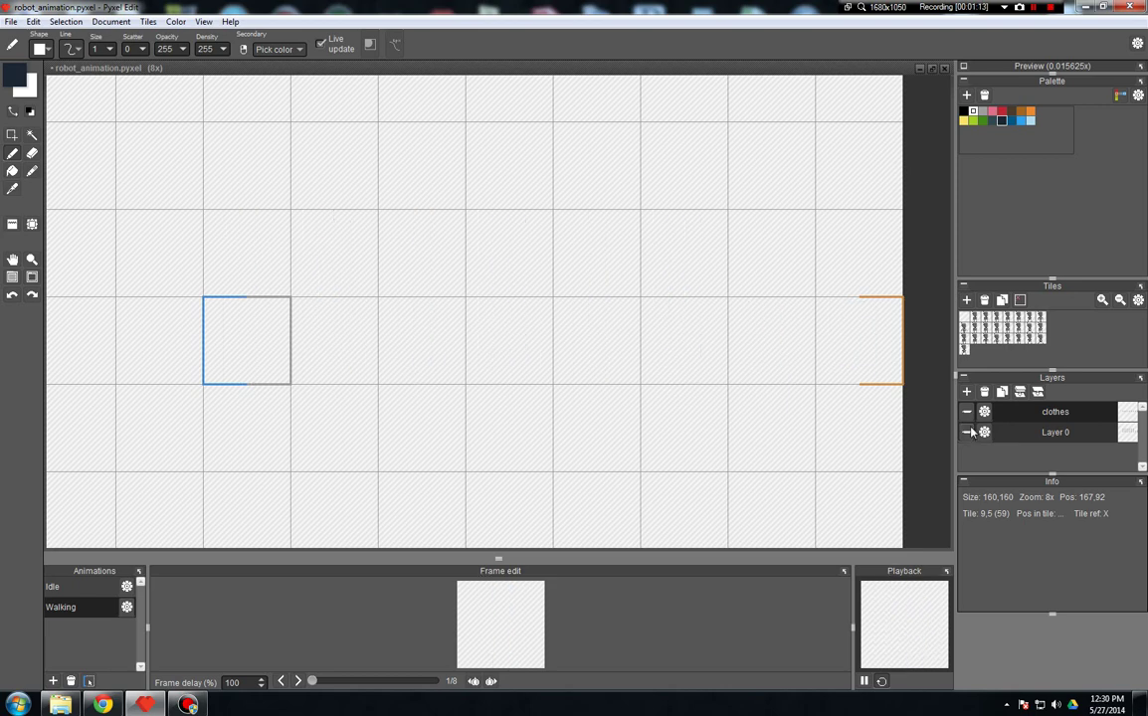
click(968, 411)
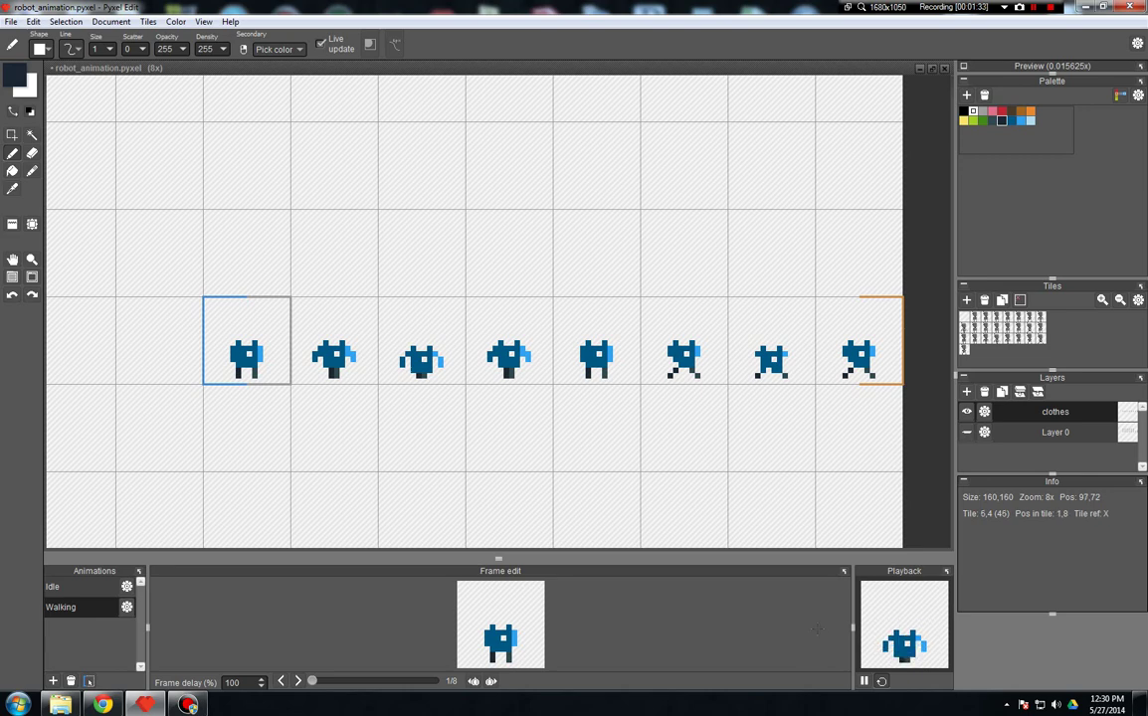
- Make Layer 0 visible again so the grey robot bodies appear under the blue clothes
click(965, 431)
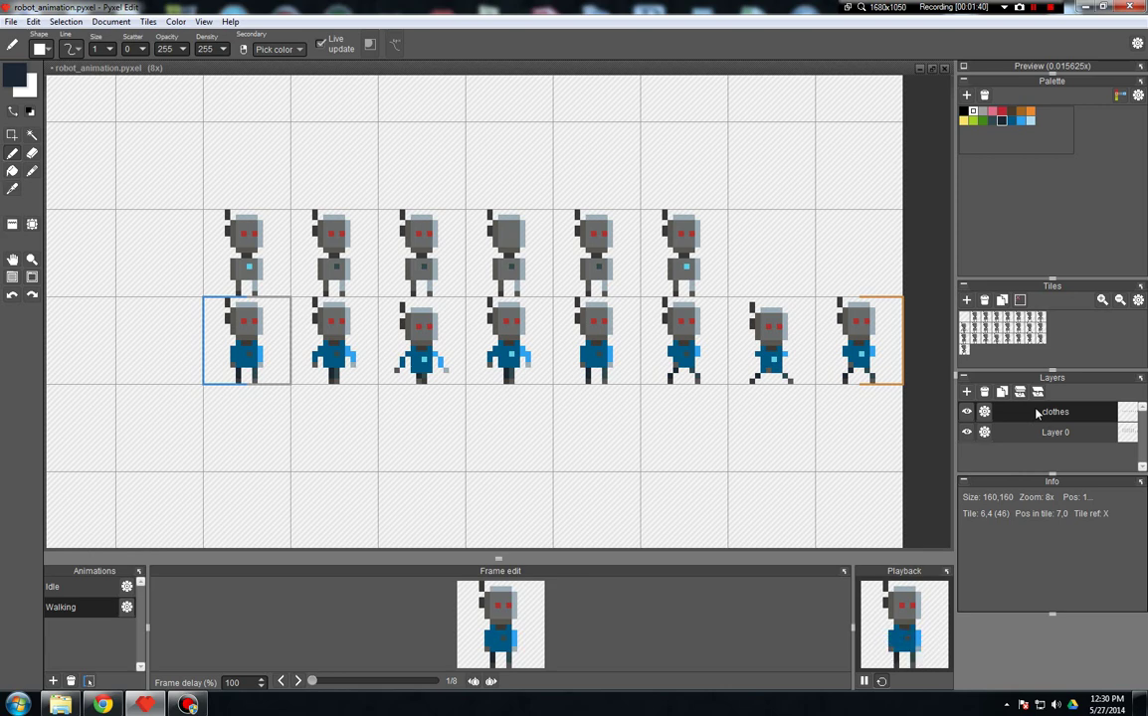
drag(1035, 411, 1034, 435)
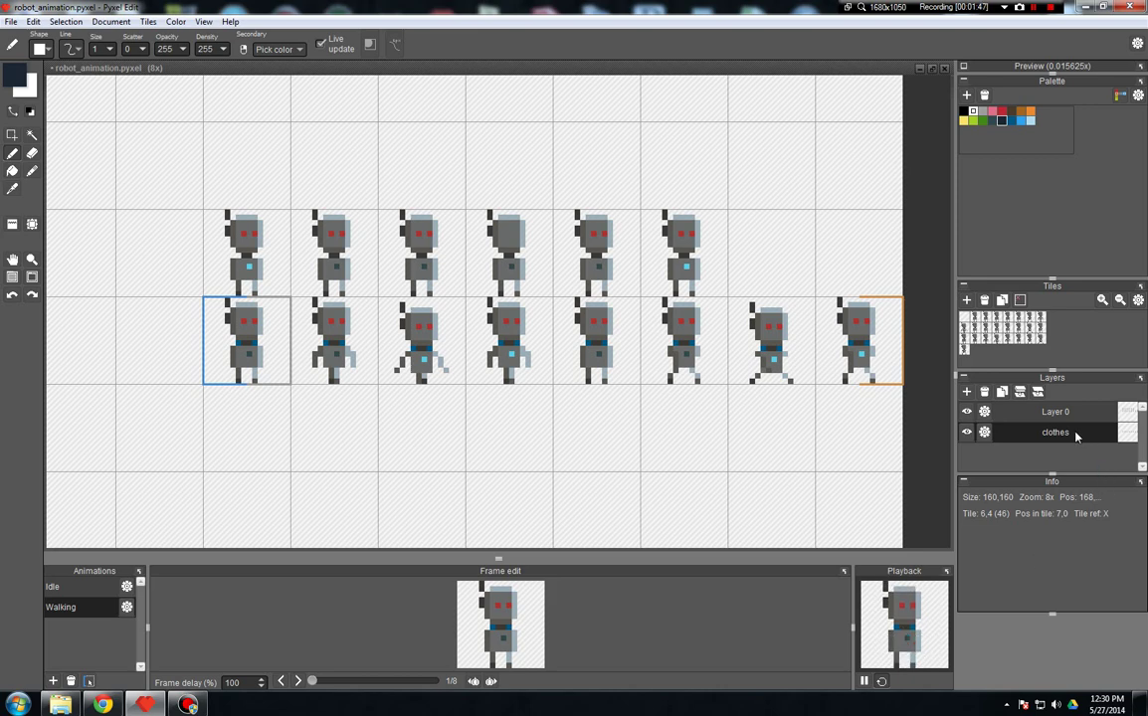
drag(1076, 434, 1075, 417)
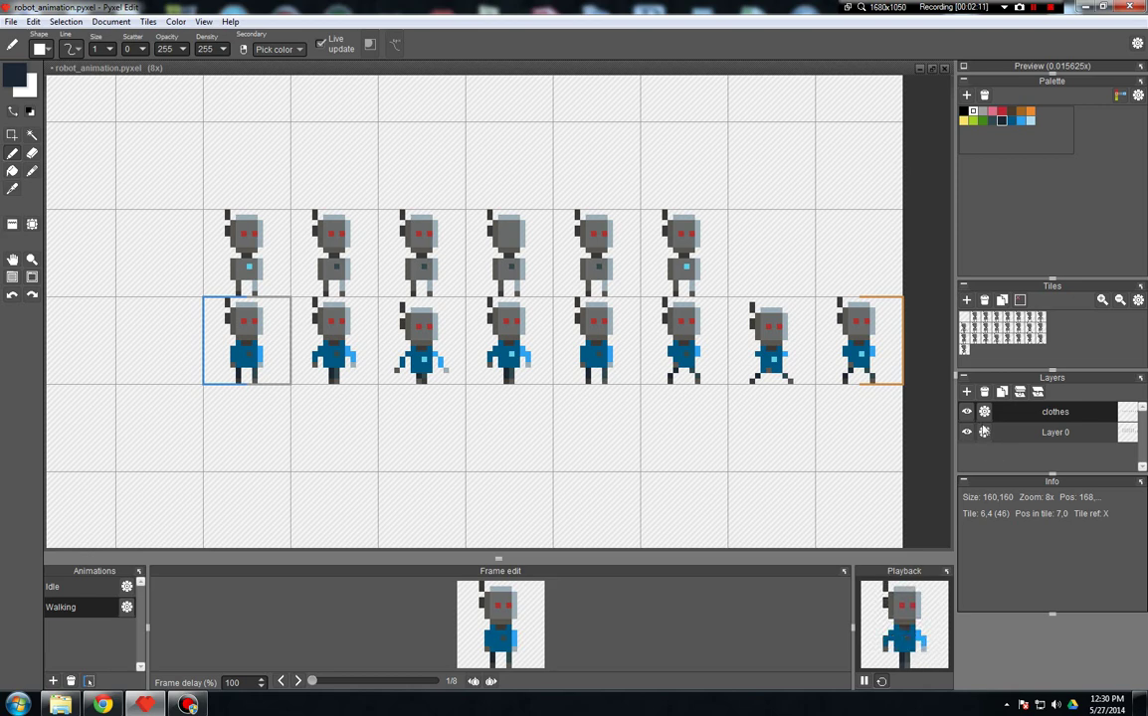
- Hide the clothes layer, add a new Layer 2 on top, and make it the active layer
click(966, 412)
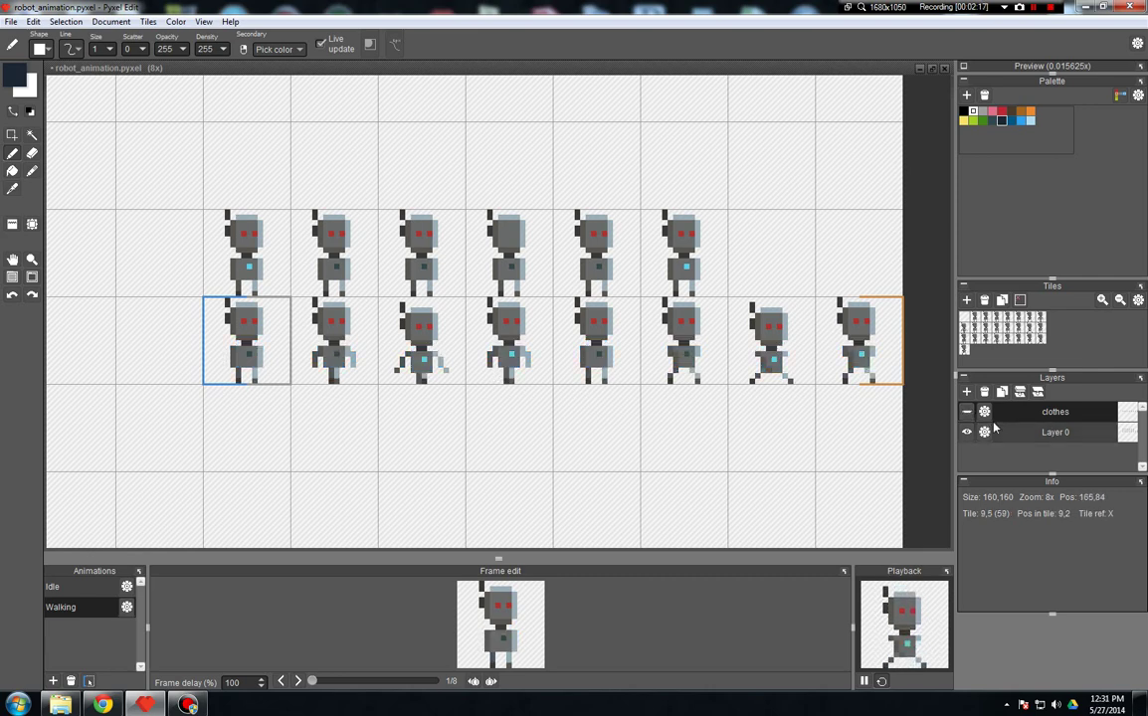
click(966, 391)
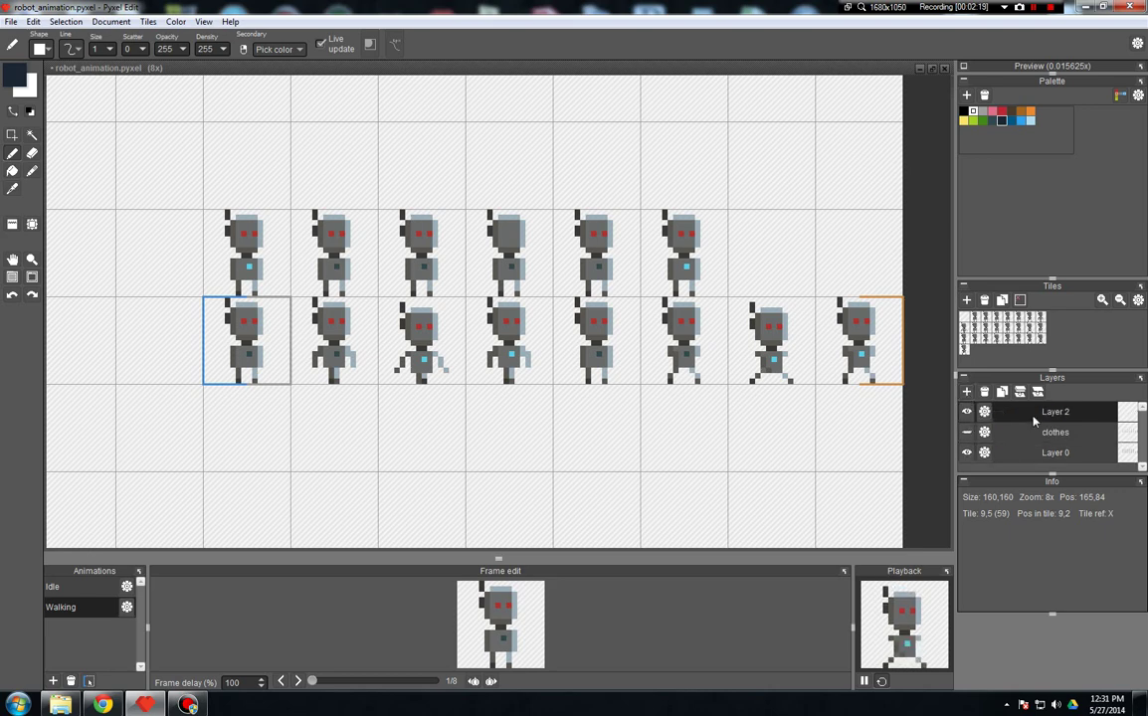
click(1053, 452)
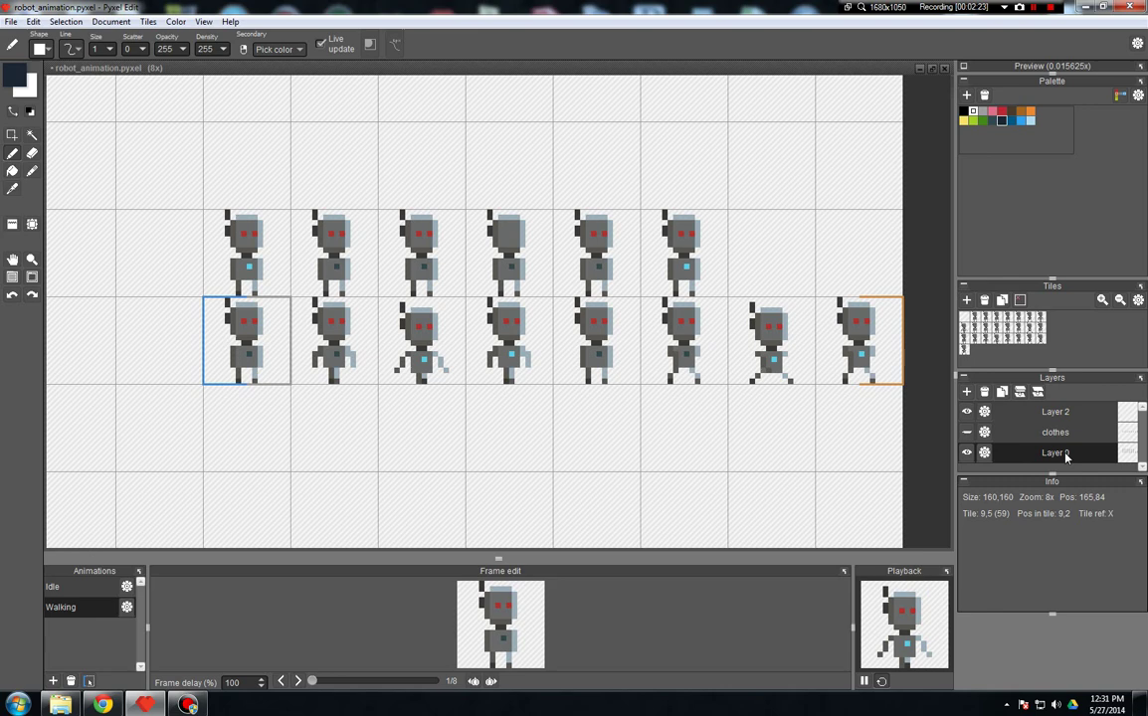
click(1002, 411)
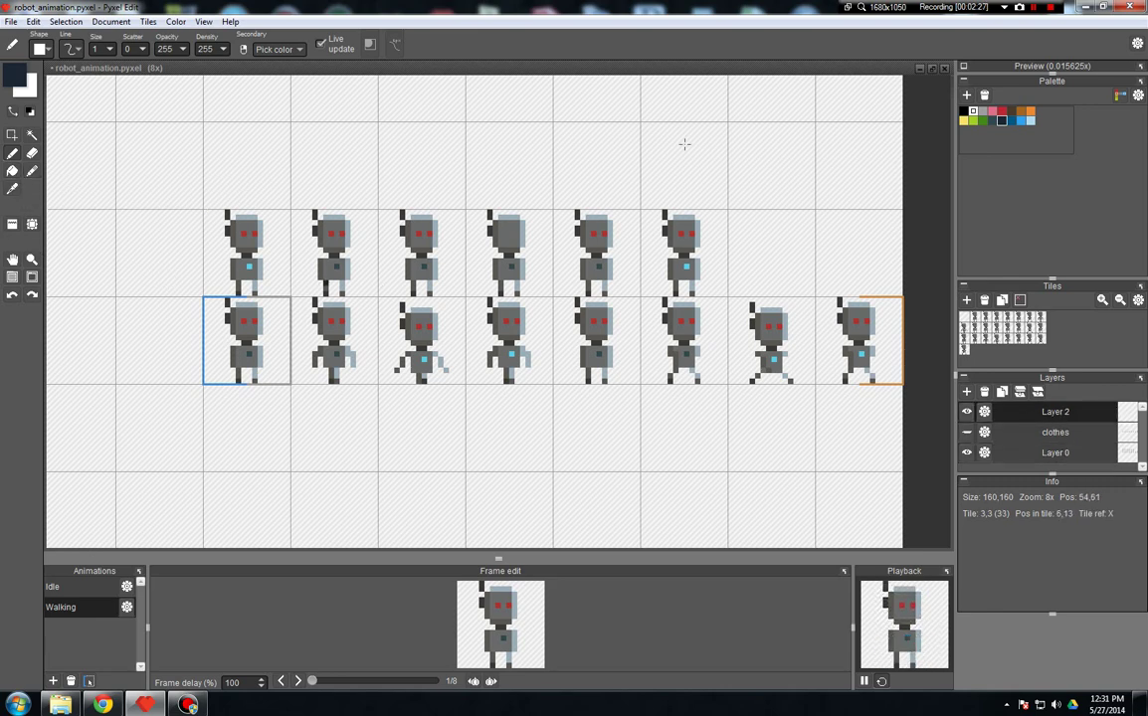
- Paint green over the heads of the second, third and fourth lower-row robots on Layer 2
click(974, 121)
scroll(289, 329, up, 1)
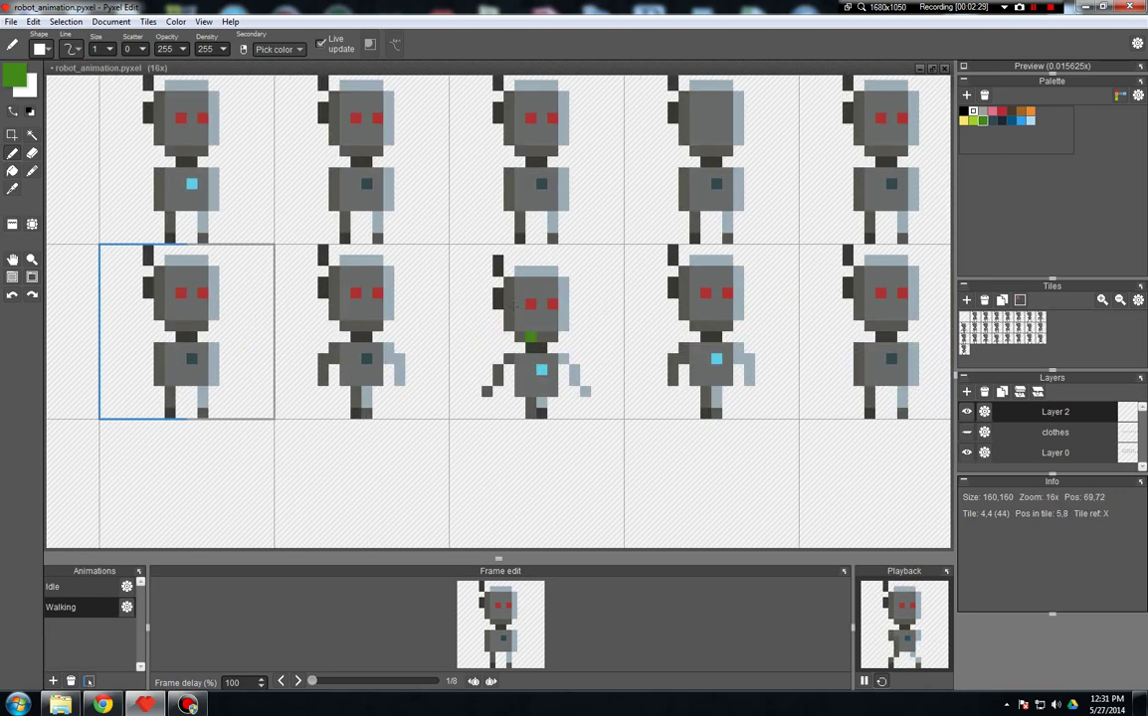
click(508, 283)
mouse_move(515, 272)
mouse_down()
mouse_move(565, 283)
mouse_move(564, 295)
mouse_move(507, 289)
mouse_move(511, 310)
mouse_move(553, 337)
mouse_up()
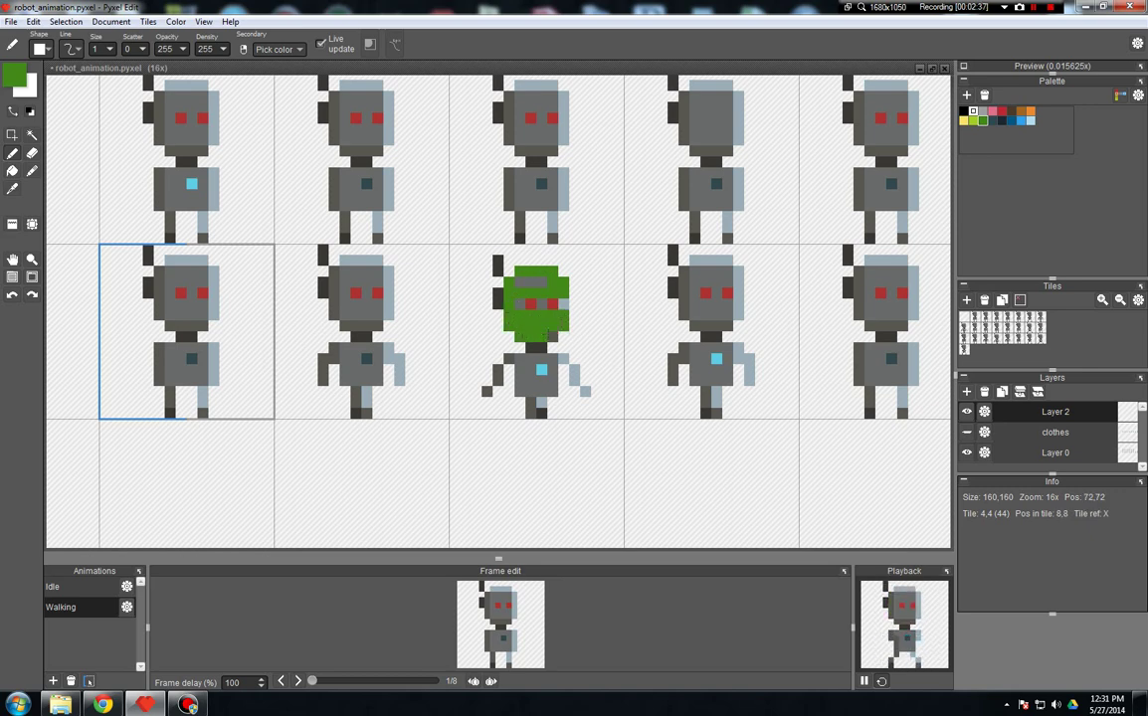
drag(532, 283, 499, 301)
scroll(502, 313, down, 1)
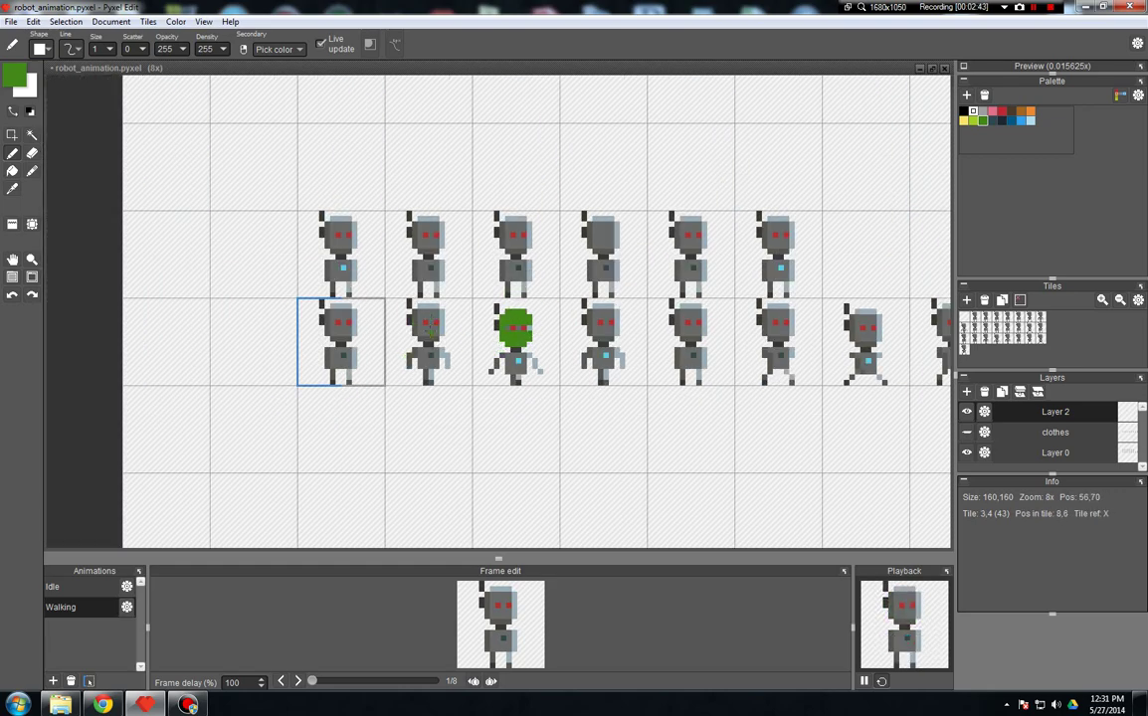
scroll(429, 333, up, 1)
mouse_move(430, 333)
mouse_down()
mouse_move(398, 293)
mouse_move(435, 279)
mouse_move(451, 289)
mouse_move(408, 275)
mouse_move(408, 300)
mouse_up()
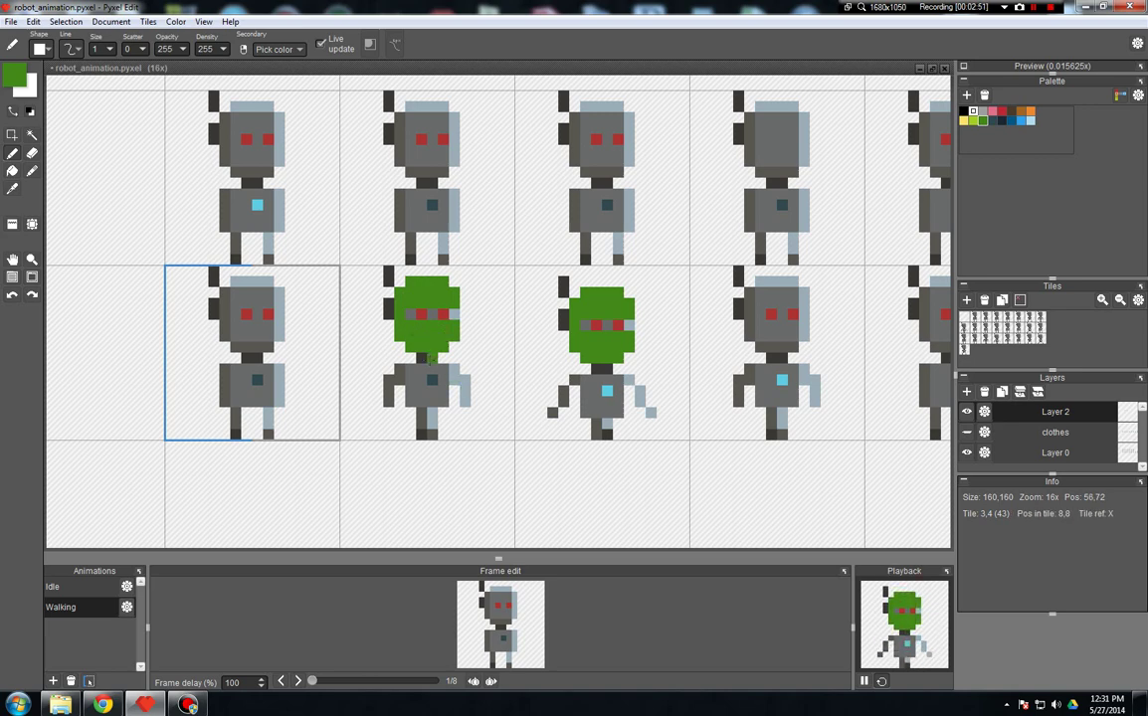
click(640, 334)
click(803, 292)
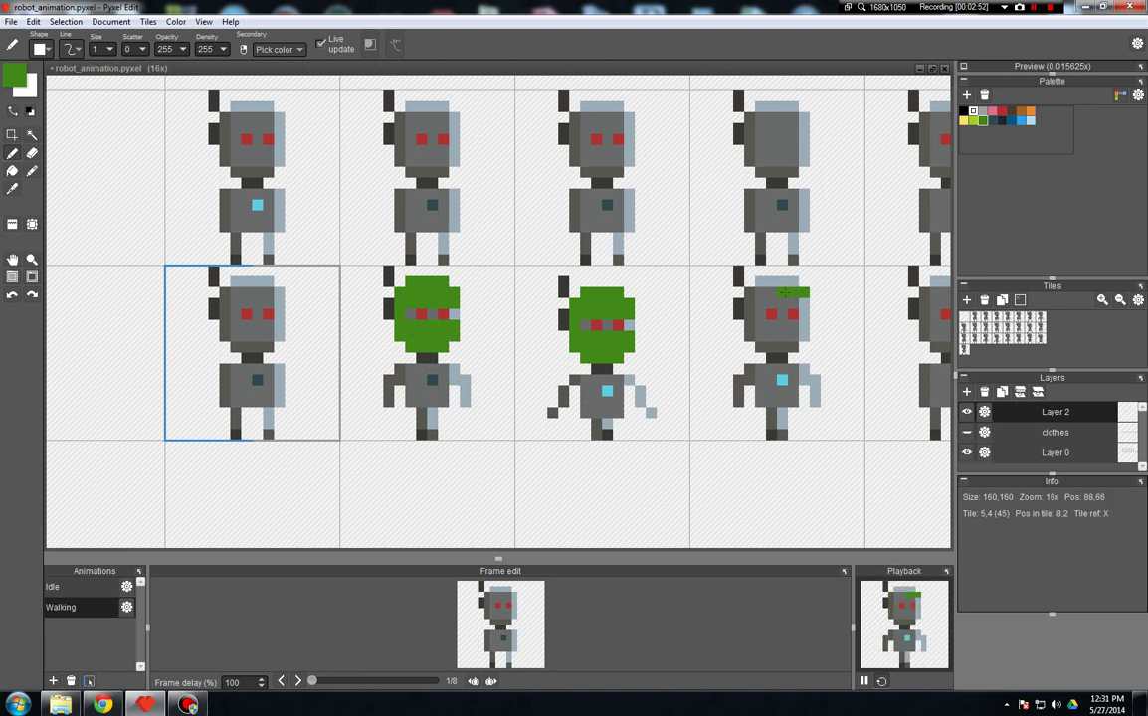
mouse_move(784, 292)
mouse_down()
mouse_move(750, 302)
mouse_move(750, 334)
mouse_move(792, 345)
mouse_move(803, 325)
mouse_move(758, 324)
mouse_move(780, 337)
mouse_move(760, 282)
mouse_move(751, 294)
mouse_move(792, 285)
mouse_up()
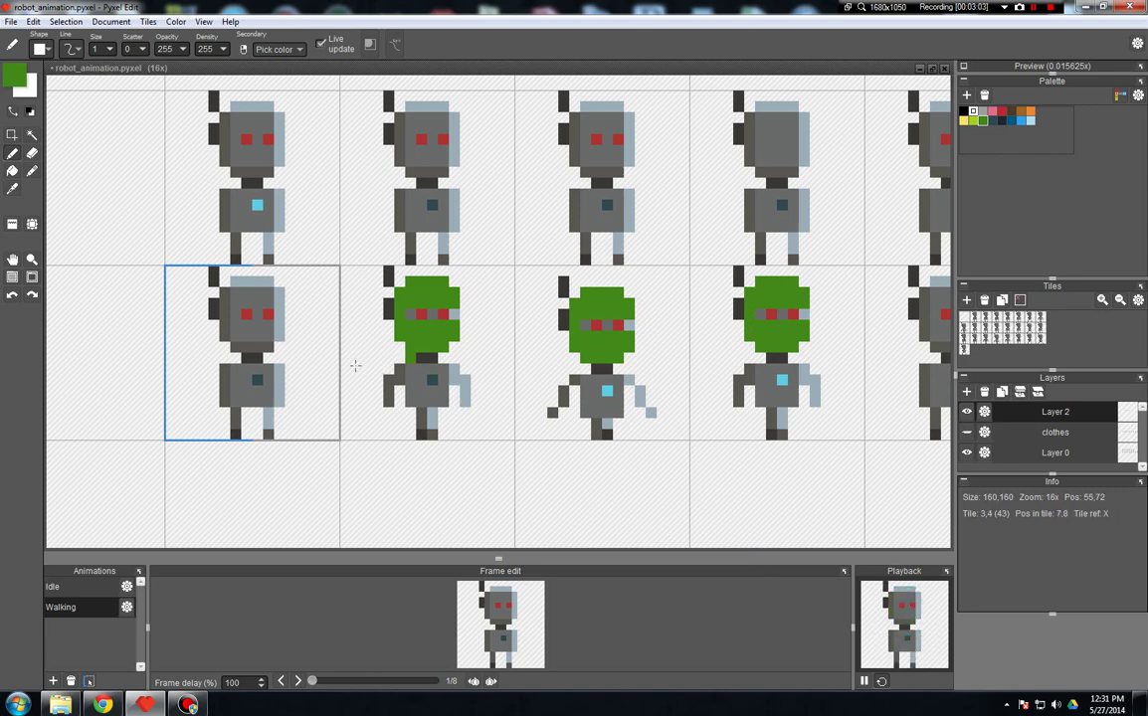
- Hide Layer 2's green heads and show the blue clothes layer on the robots again
scroll(410, 361, down, 1)
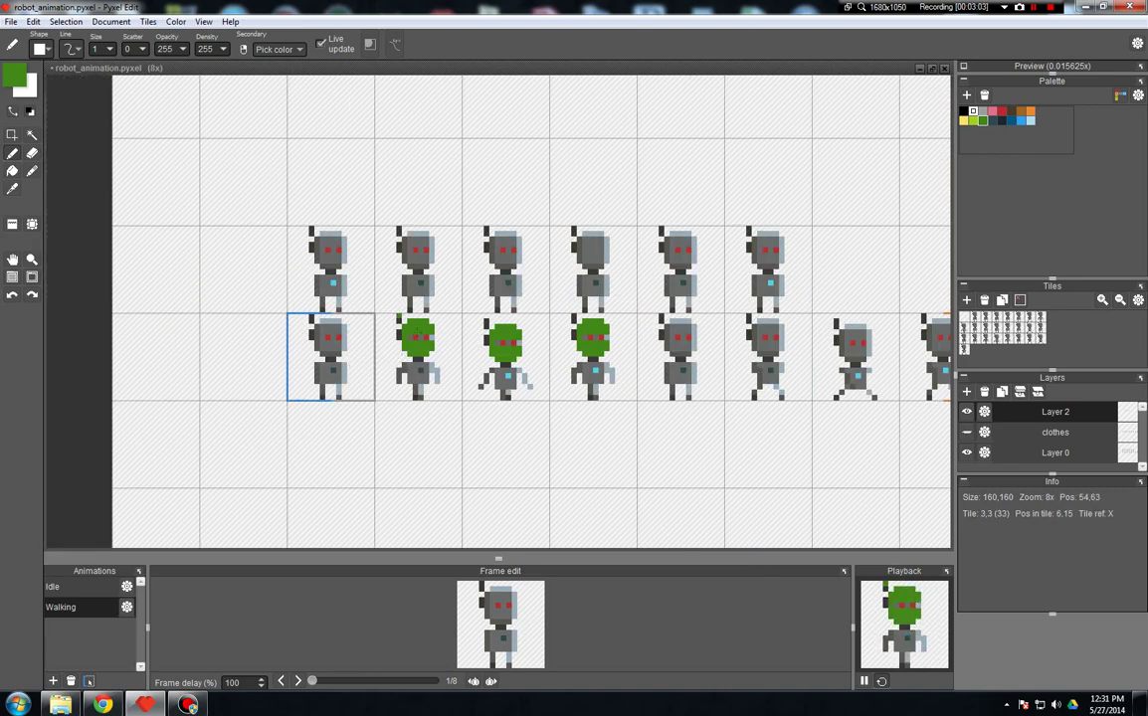
click(966, 412)
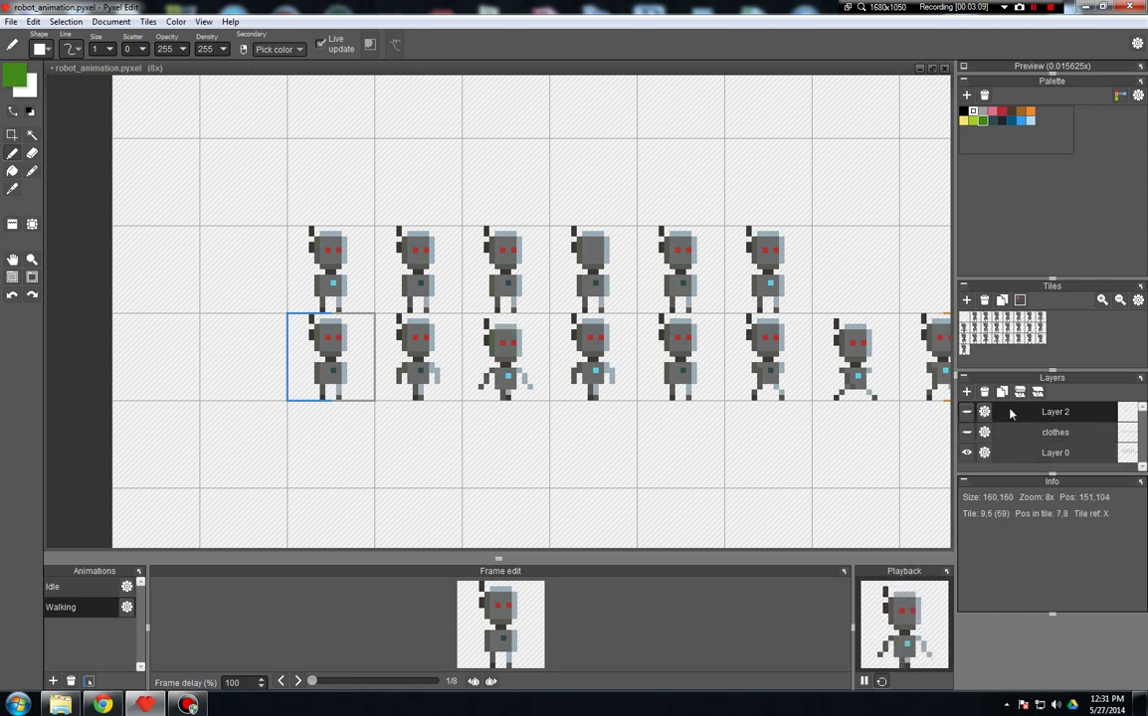
click(967, 432)
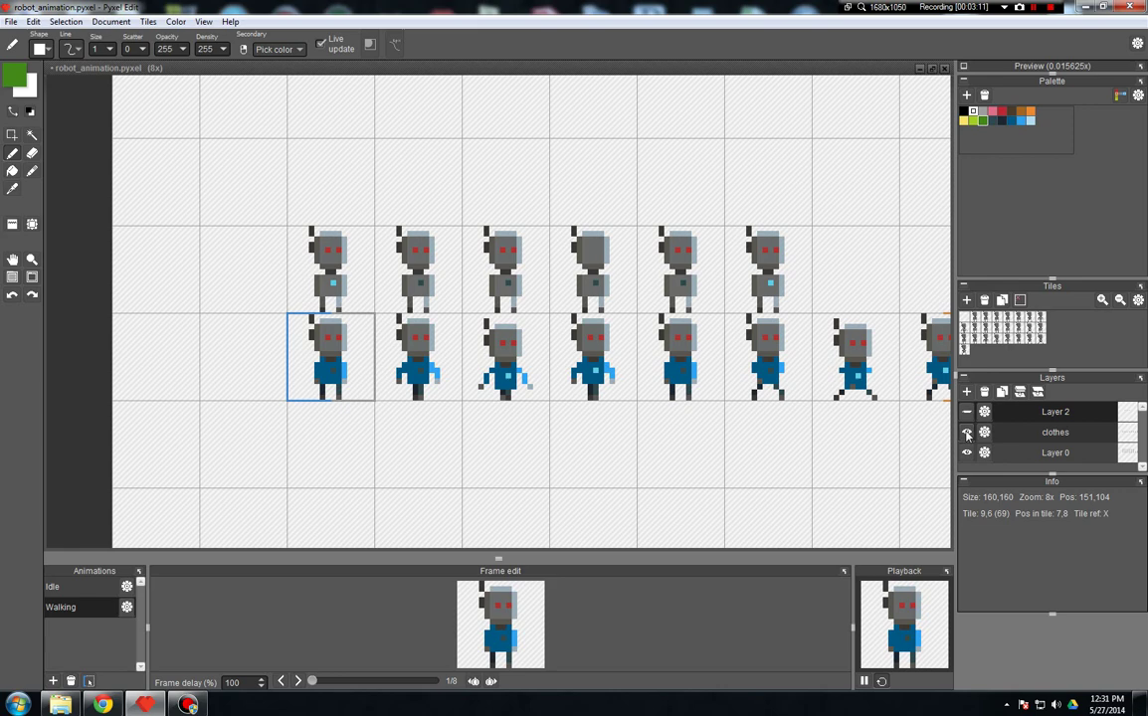
scroll(210, 363, down, 2)
scroll(407, 392, up, 2)
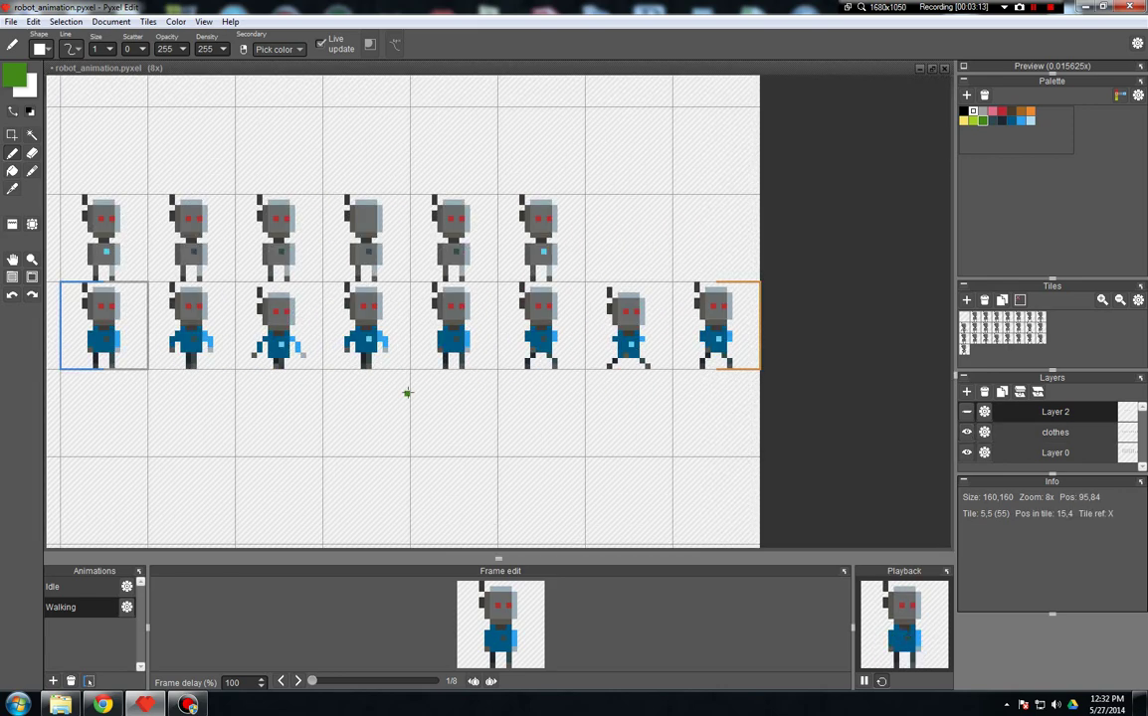
click(11, 21)
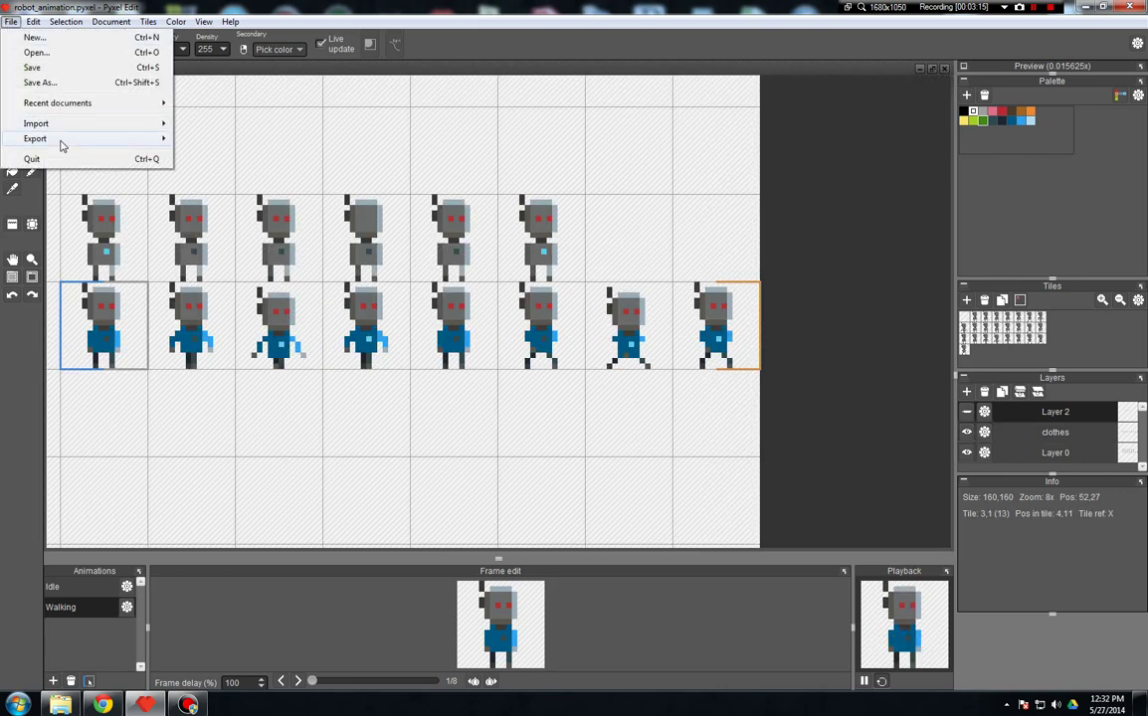
- Export the Walking animation as an 8x-scaled animated GIF named robot_animation_layers.gif
mouse_move(59, 141)
click(244, 172)
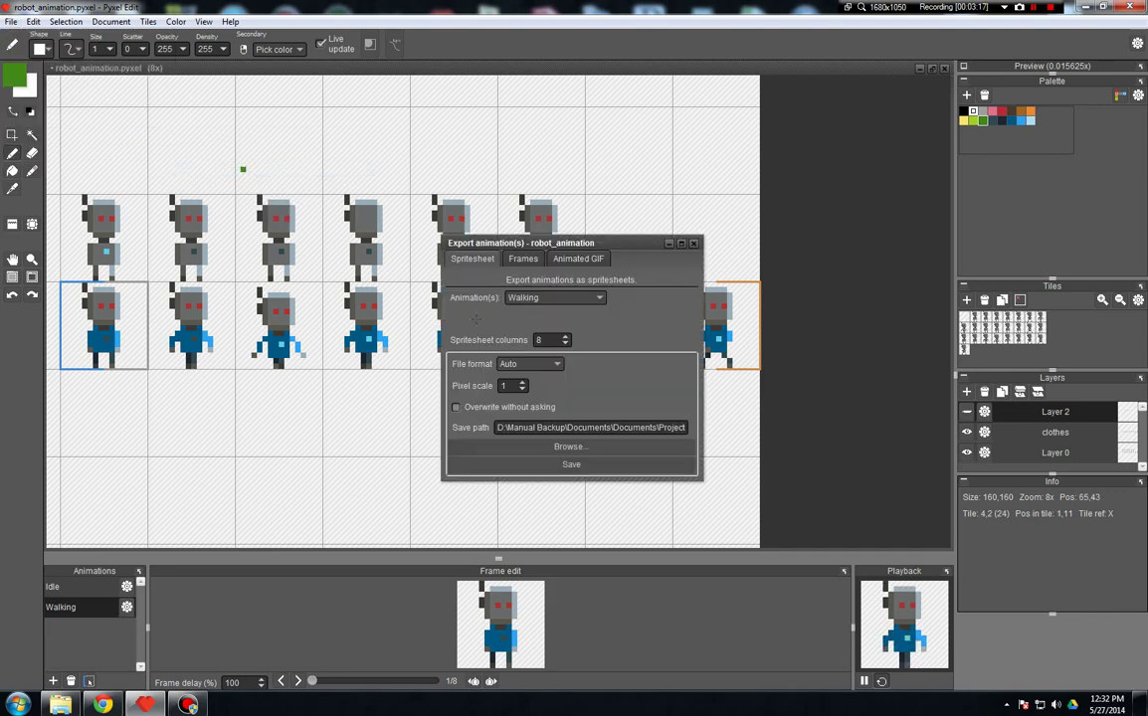
click(570, 258)
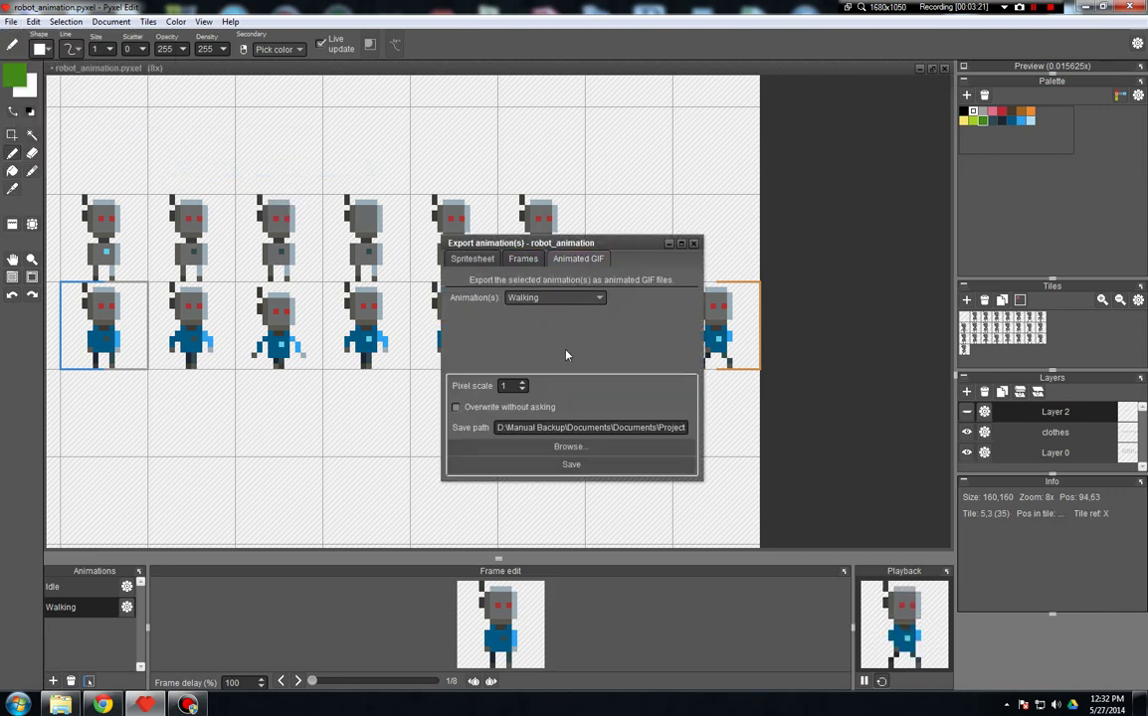
double_click(505, 385)
text(8)
click(679, 427)
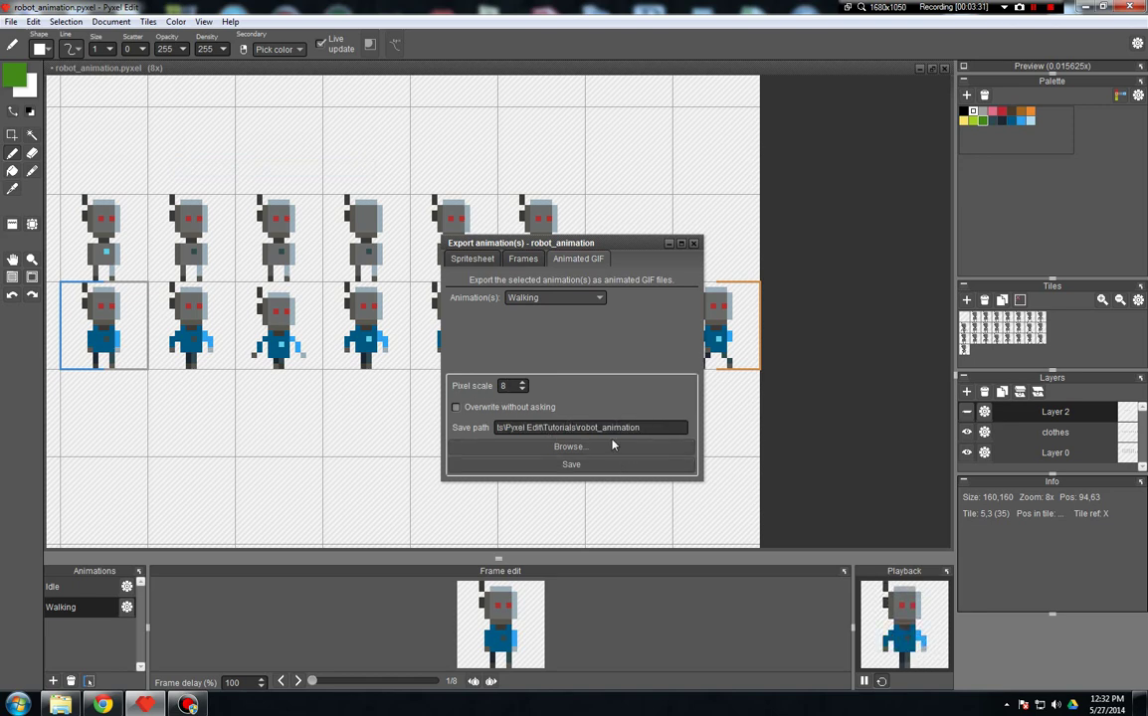
text(_)
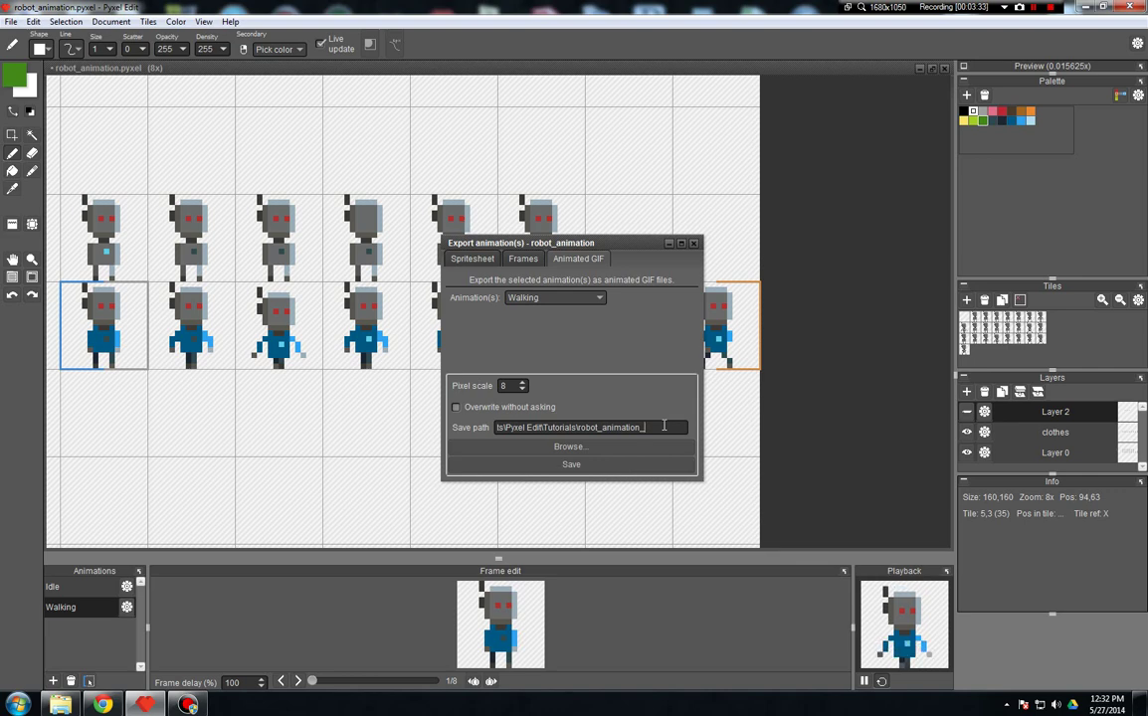
text(layers)
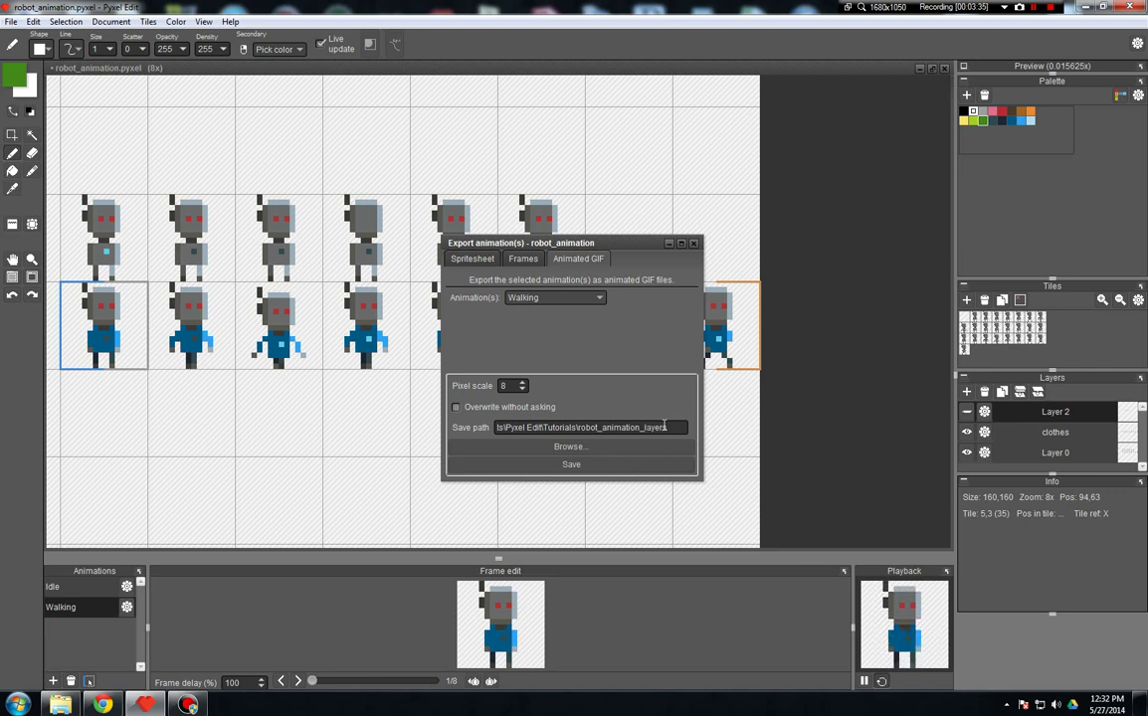
click(571, 464)
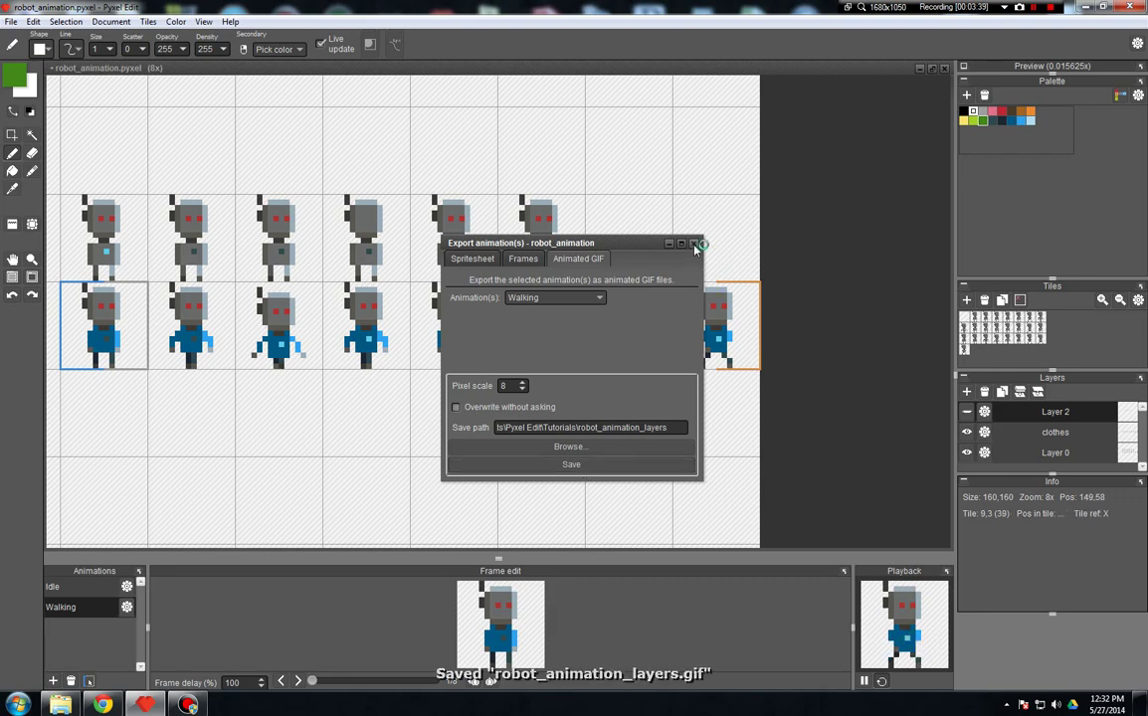
click(693, 242)
click(59, 704)
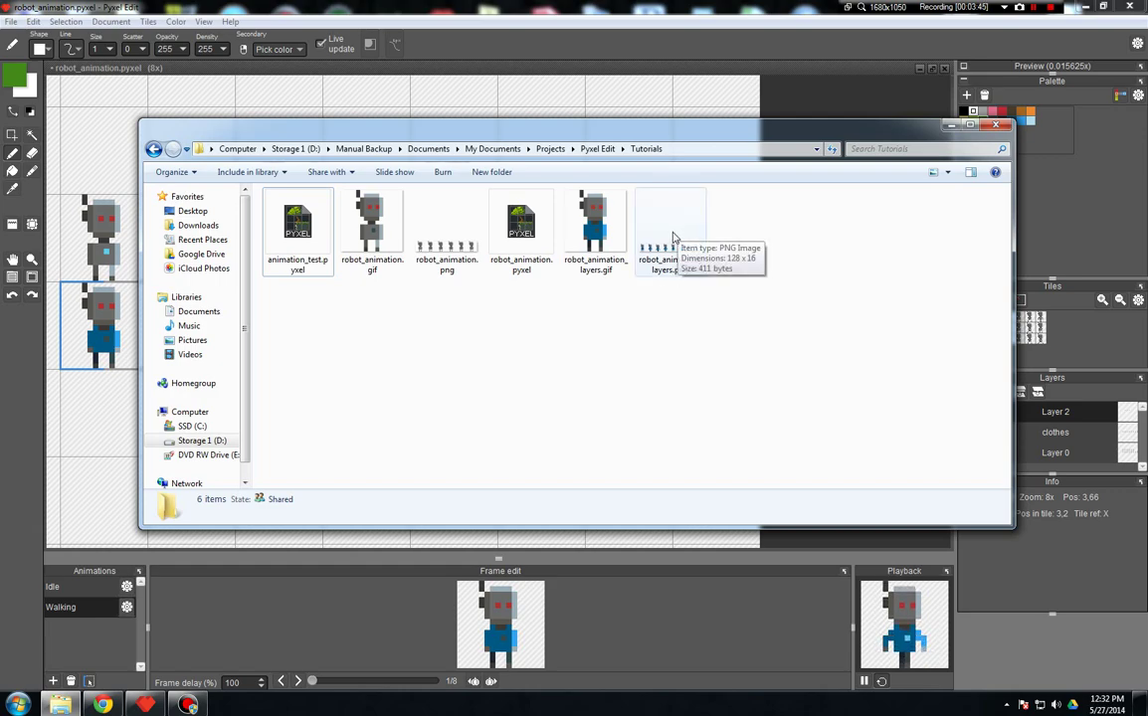
click(612, 237)
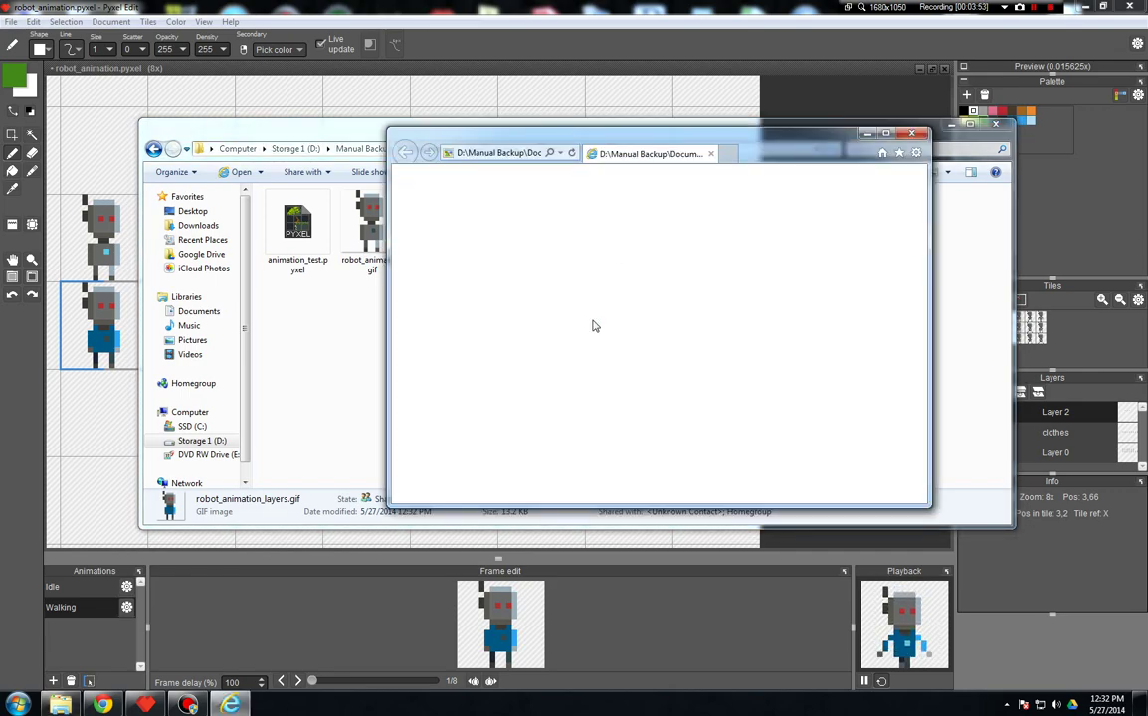
drag(507, 141, 585, 174)
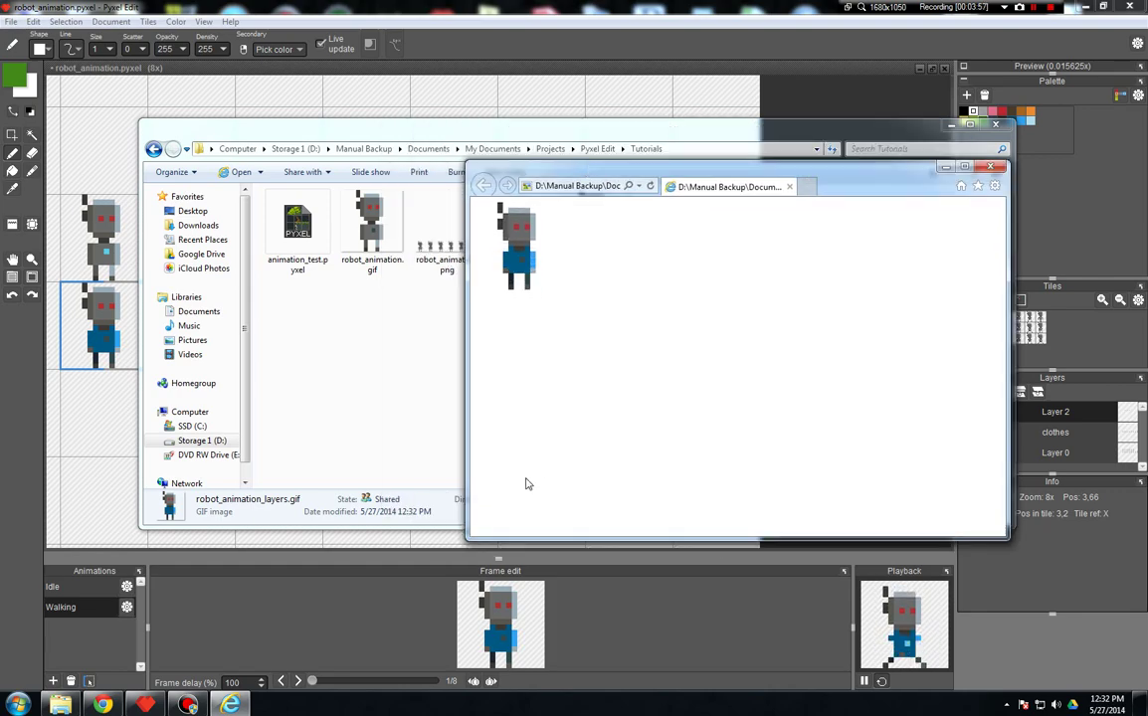
click(998, 171)
click(913, 112)
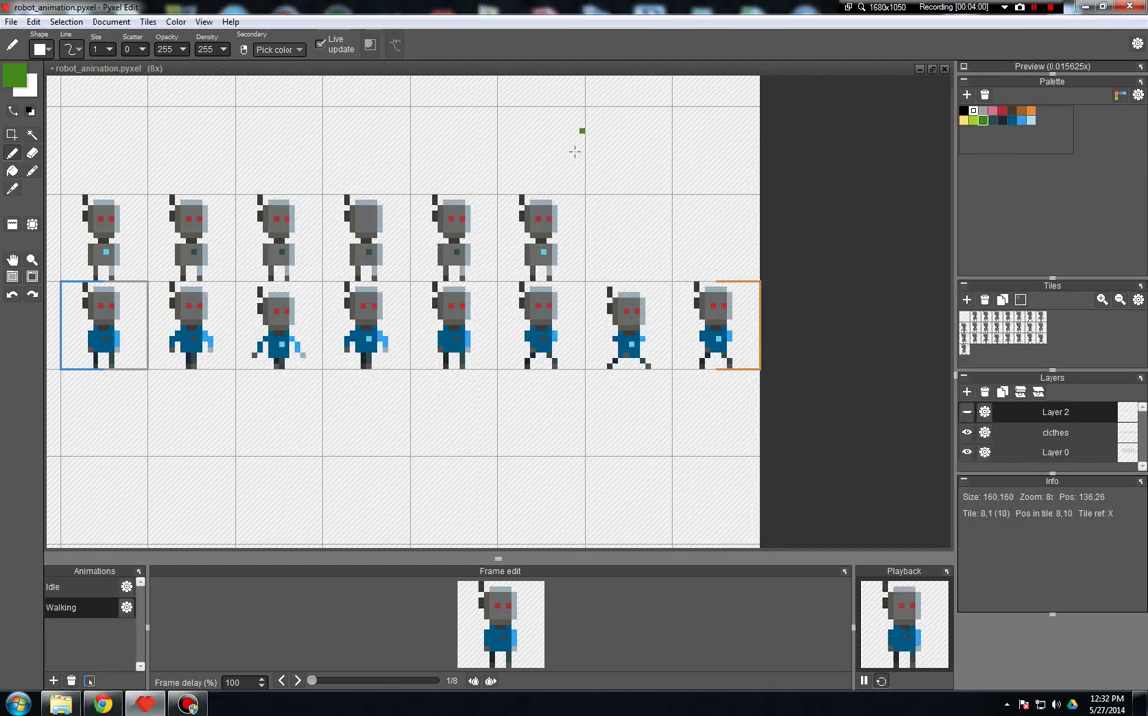